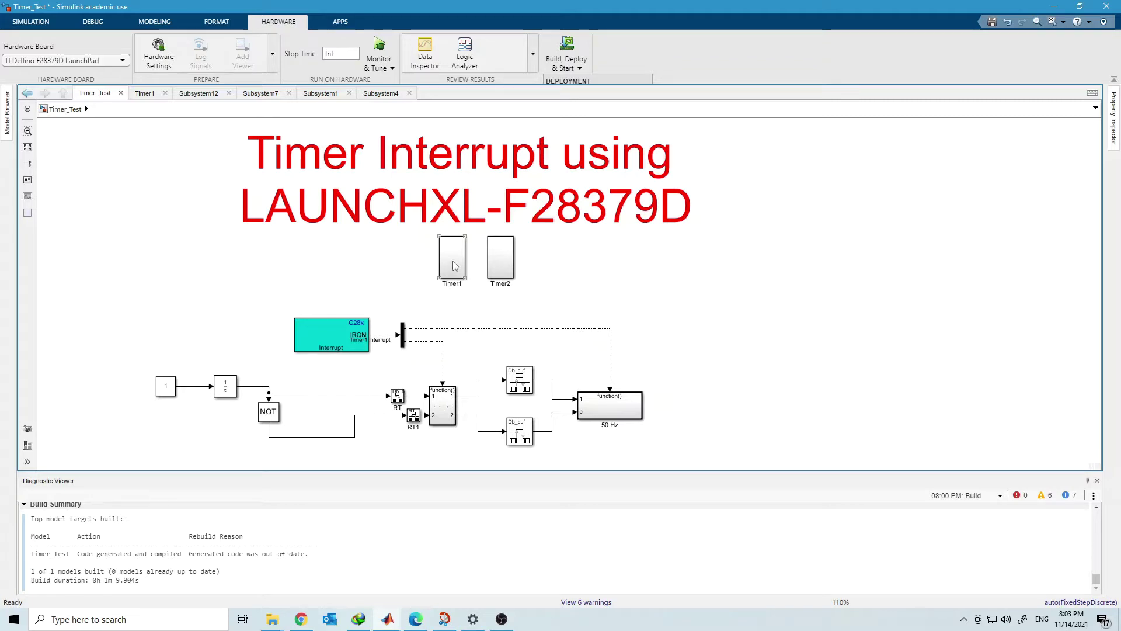
- Change the frequency note inside Timer2 from 50 to 13 Hz
left_click(499, 267)
left_click(144, 93)
left_click(95, 93)
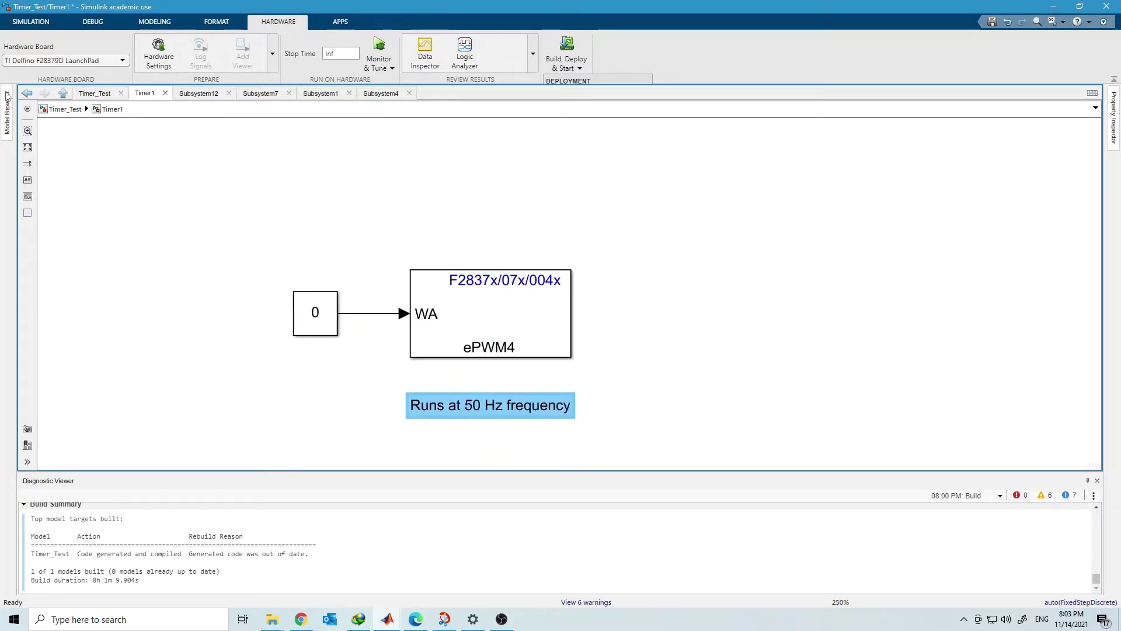
double_click(501, 262)
double_click(581, 368)
key("BackSpace")
type("13")
left_click(588, 415)
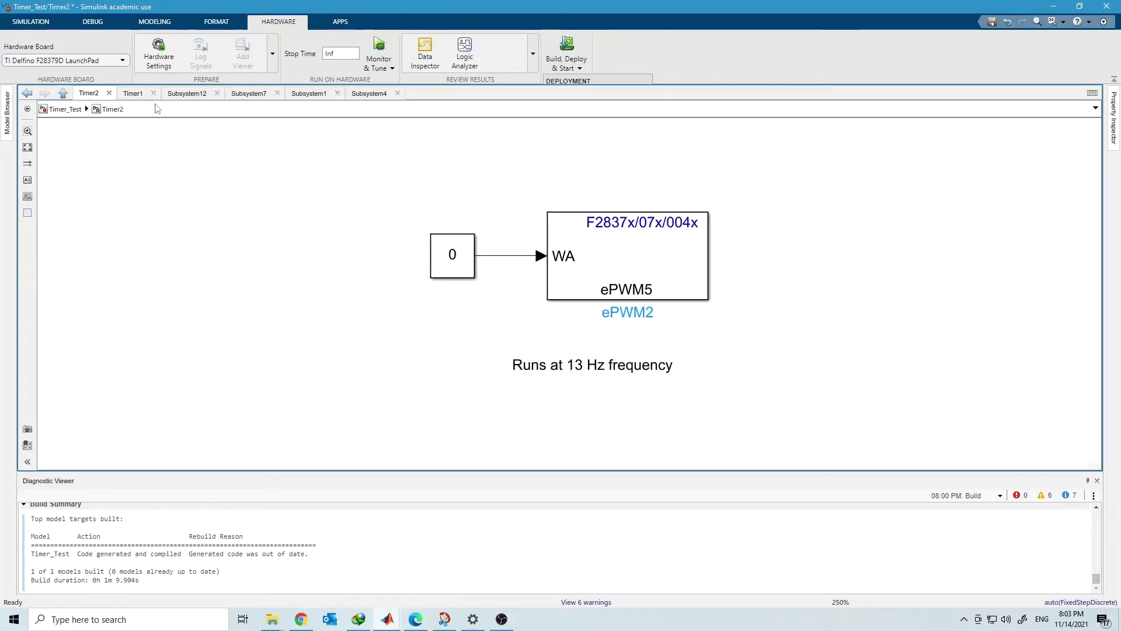
- Open the ePWM4 block parameters inside Timer1 and highlight the 15624*2 timer period
key("Escape")
double_click(448, 258)
left_click(447, 305)
double_click(474, 298)
left_click_drag(698, 24, 415, 118)
triple_click(354, 283)
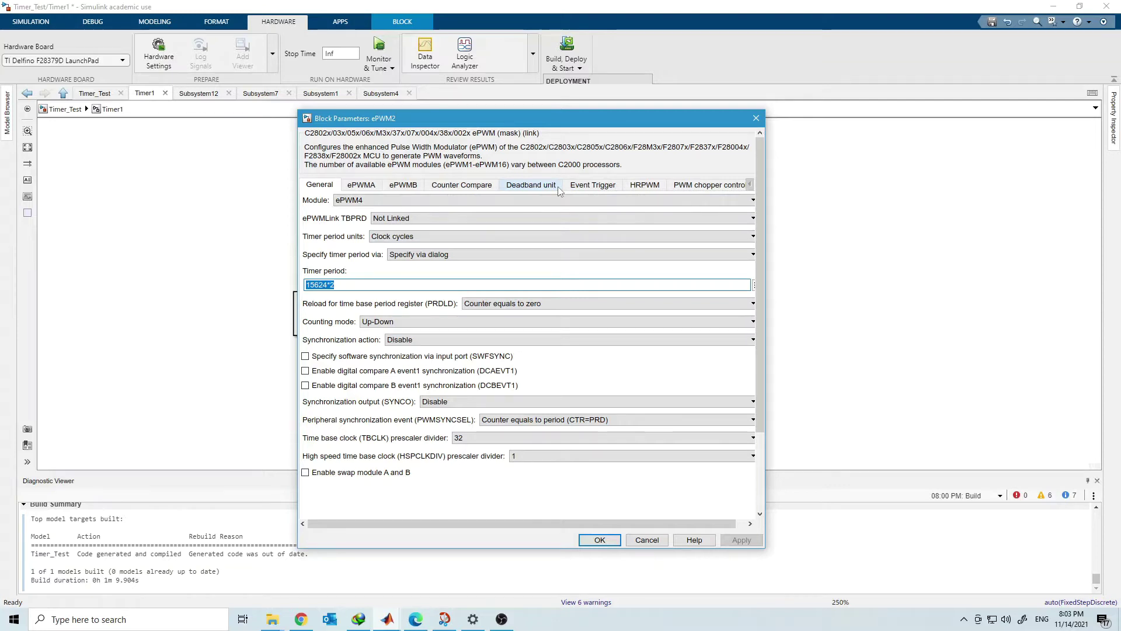
- Review the ePWM4 event trigger and timer settings, then close them unchanged with period 15624*2
left_click(592, 187)
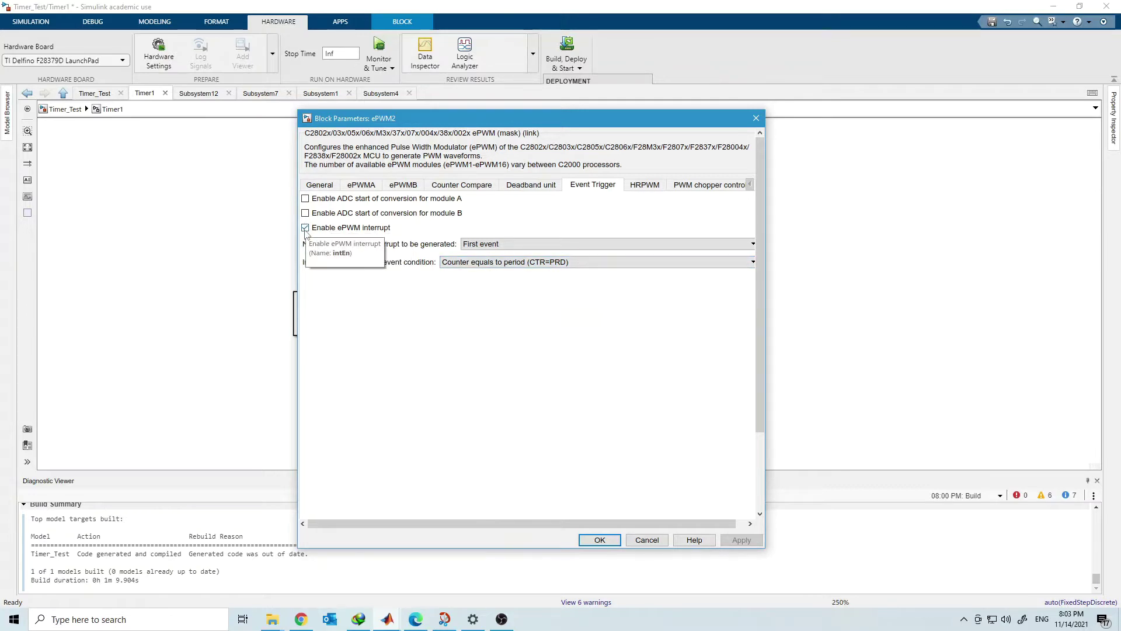
left_click(320, 185)
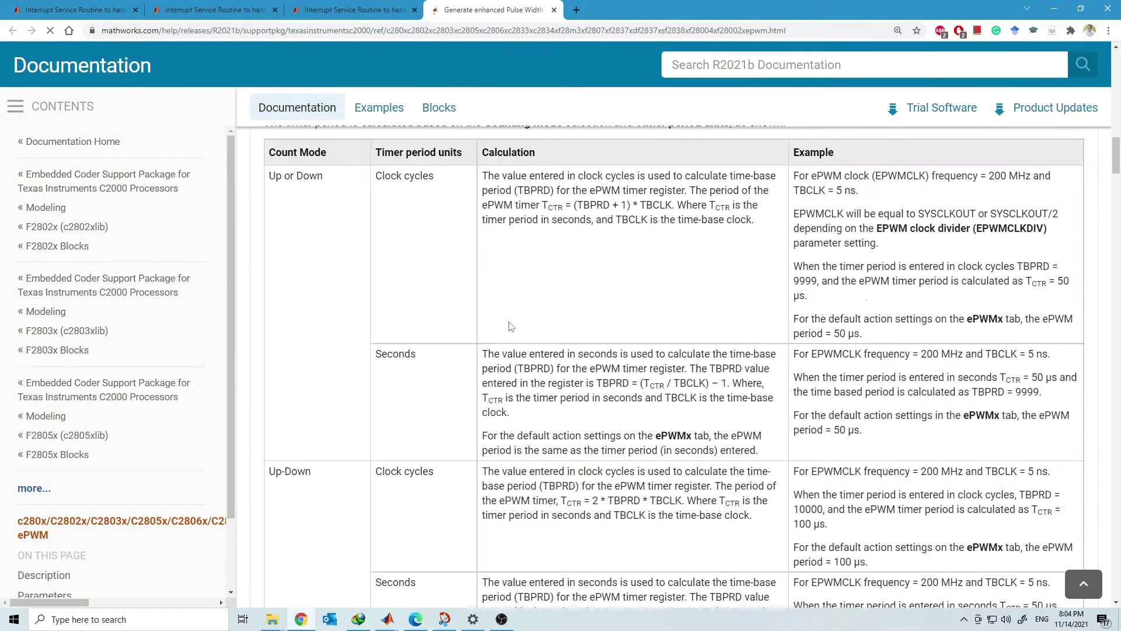
scroll(640, 486, "down", 2)
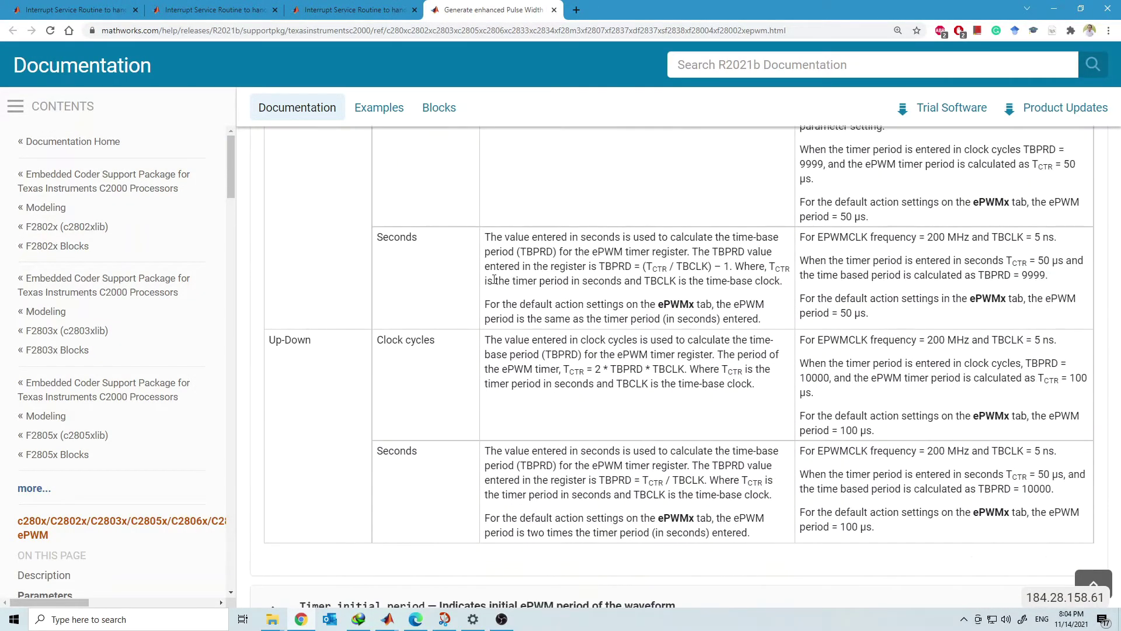
left_click(554, 9)
left_click(1054, 8)
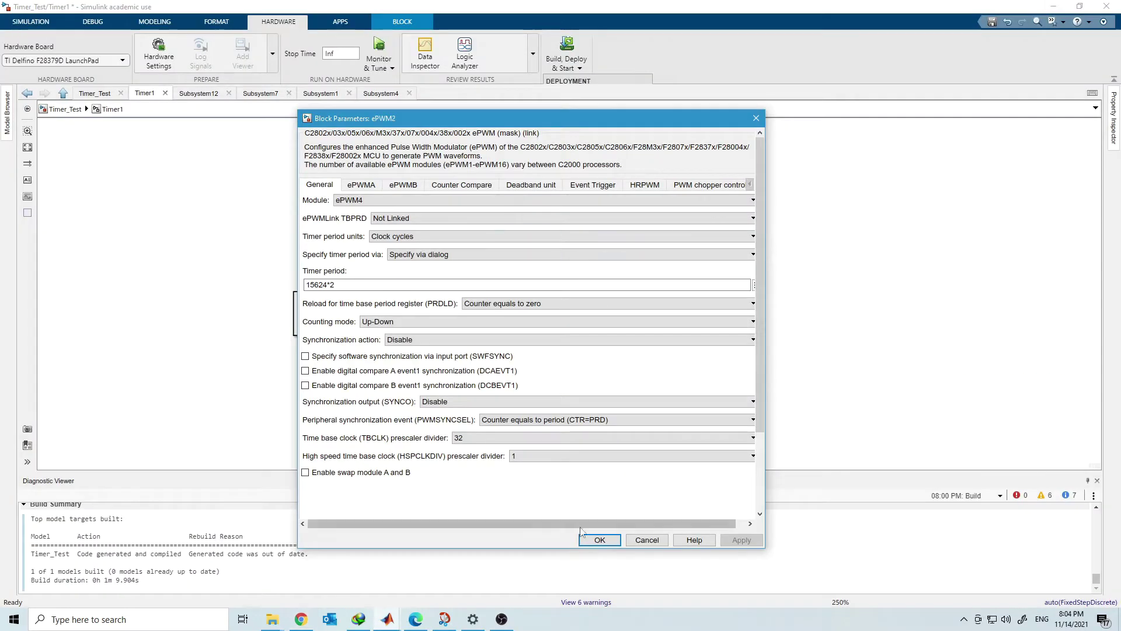
left_click(591, 540)
key("Escape")
- Check the C28x Hardware Interrupt's CPU numbers [3 3] and PIE numbers [4 5], then view its documentation
left_click(503, 250)
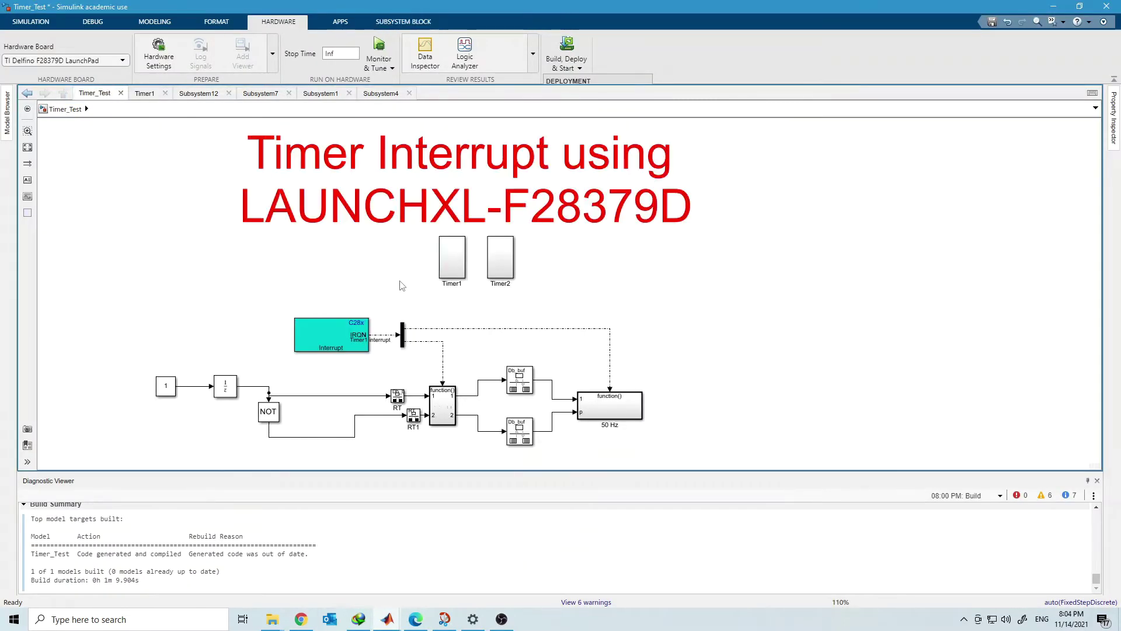
left_click(424, 292)
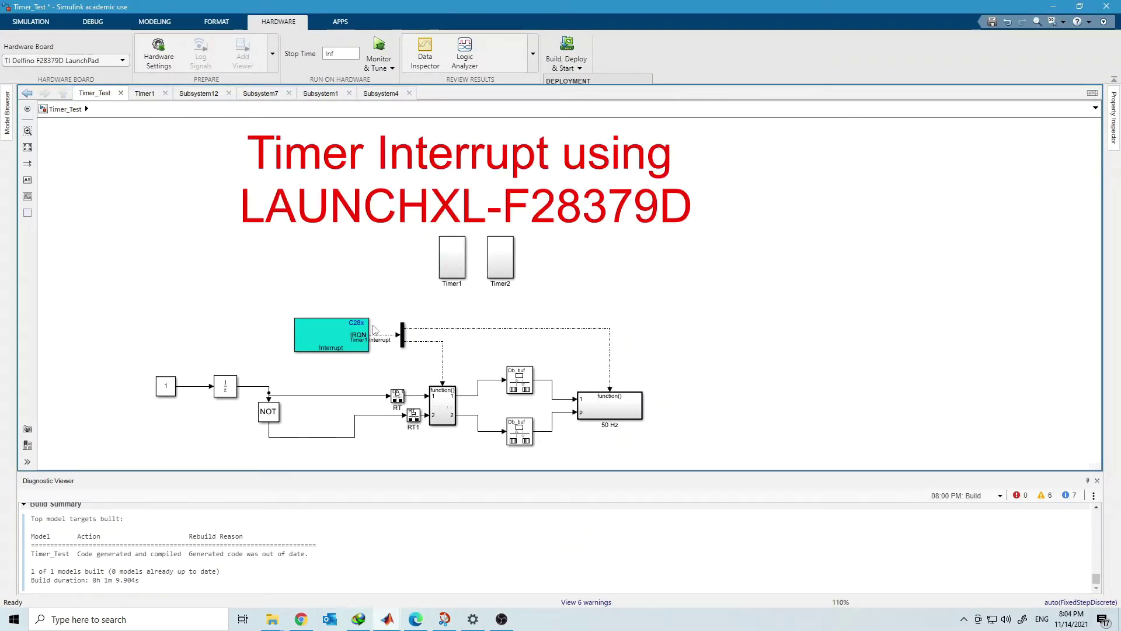
left_click(337, 332)
double_click(337, 332)
left_click(397, 328)
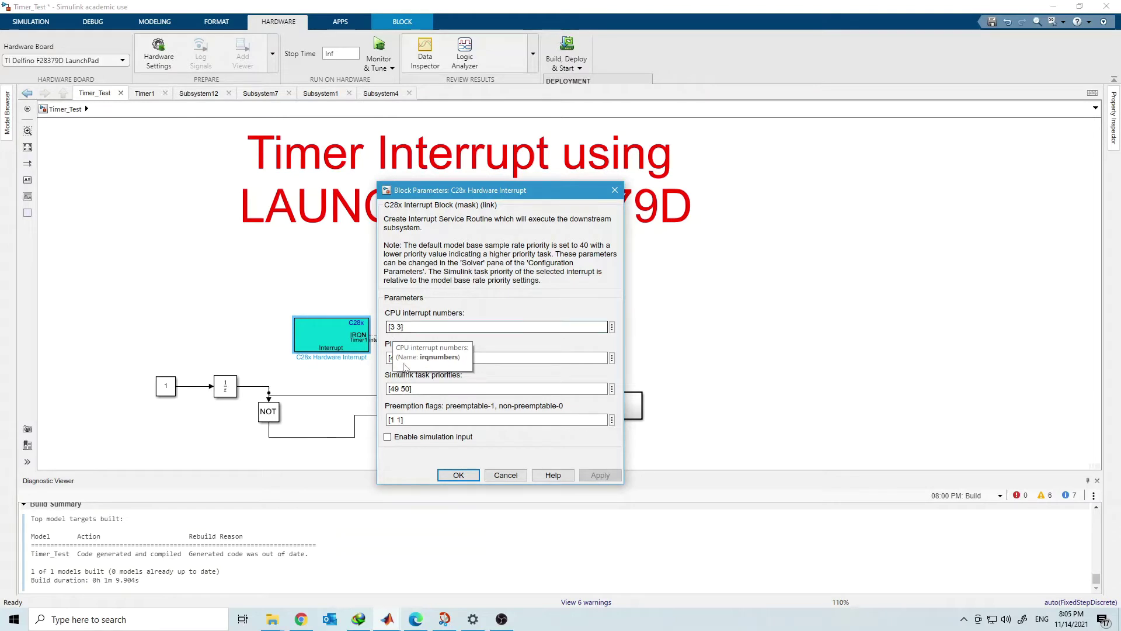
left_click(404, 359)
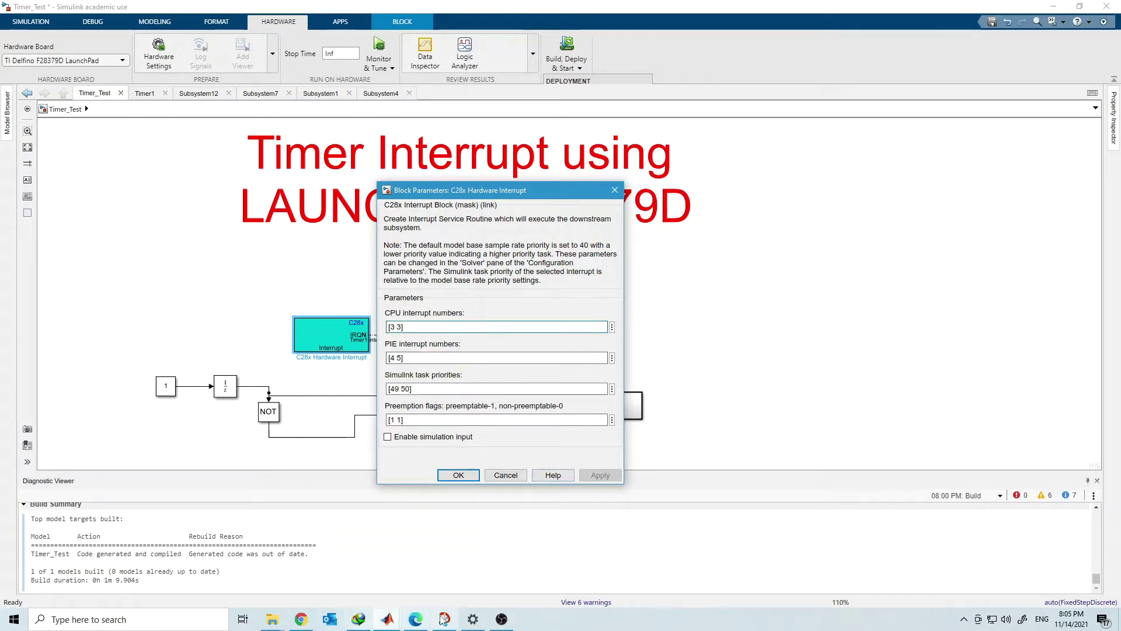
left_click(302, 621)
- Find EPWM4 and EPWM5 in row 3 of the F2837x PIE interrupt table, then return to Simulink
scroll(419, 389, "down", 10)
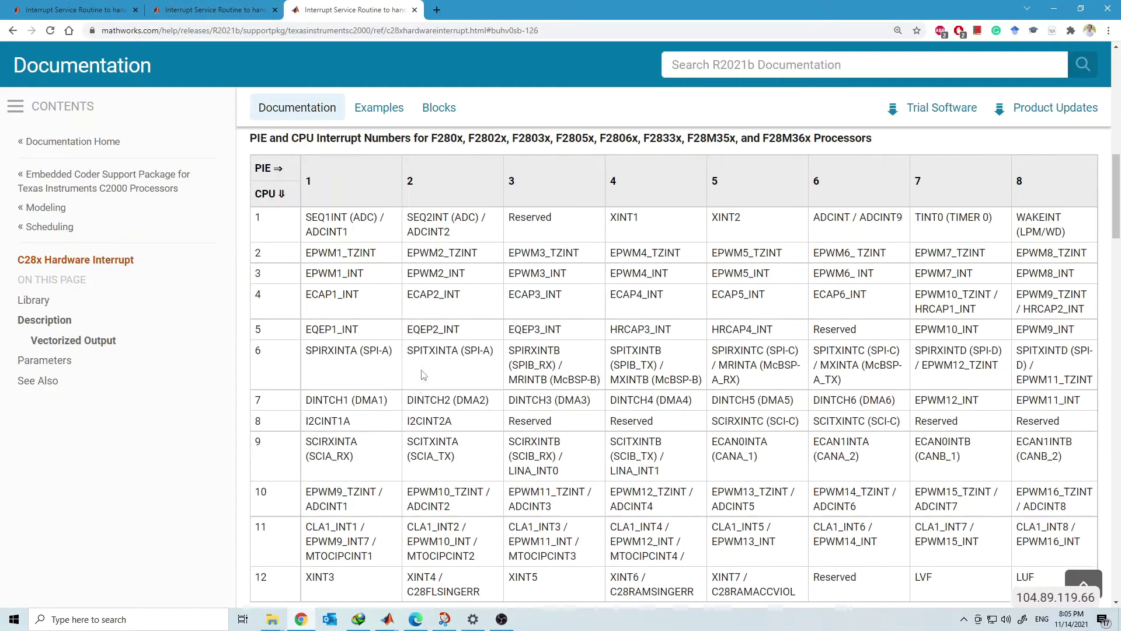
scroll(419, 389, "down", 3)
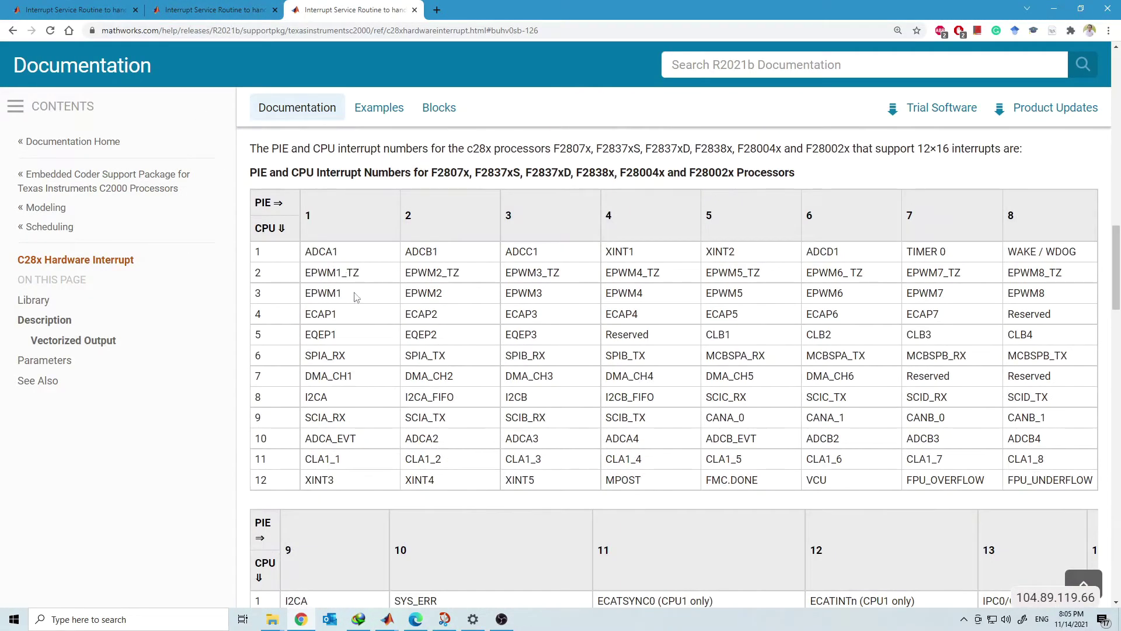
left_click_drag(608, 293, 650, 295)
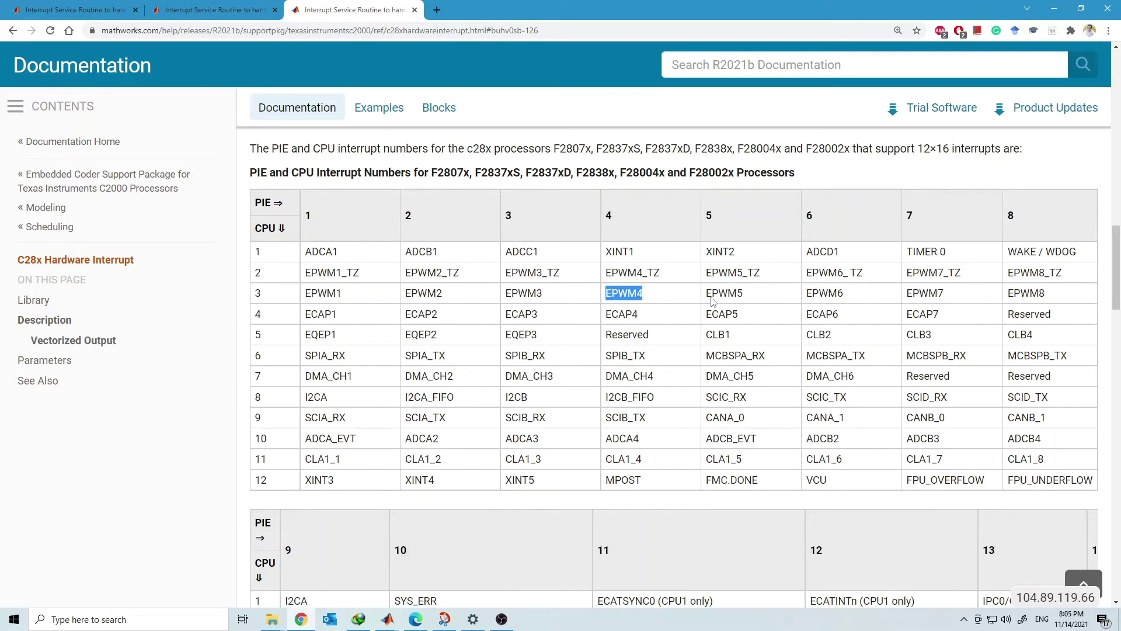
left_click_drag(755, 297, 706, 293)
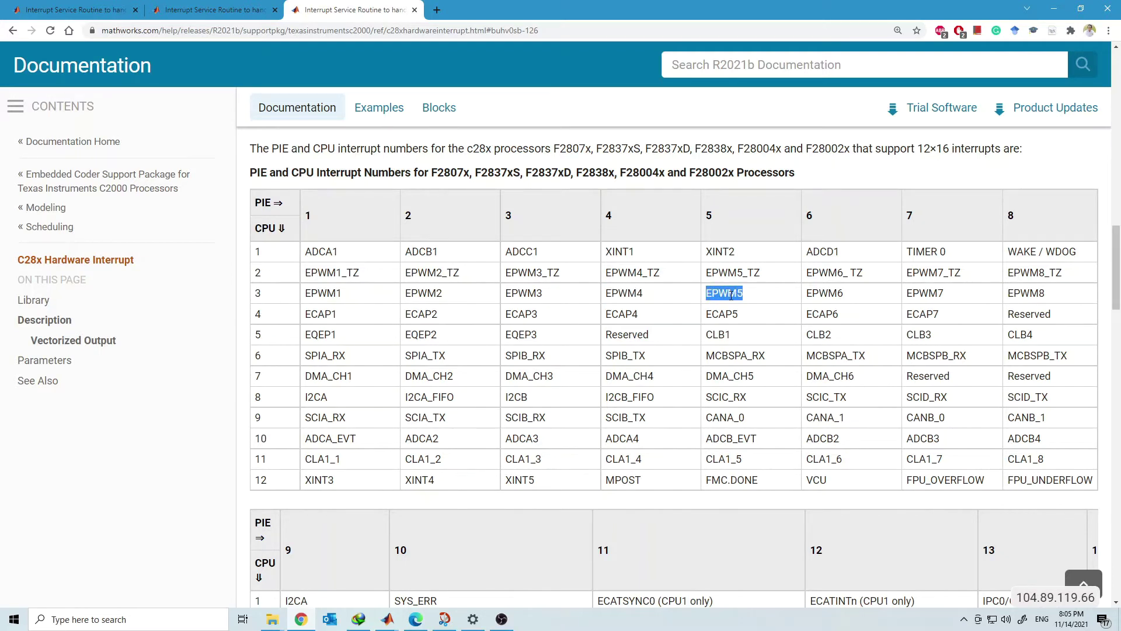
key("alt+Tab")
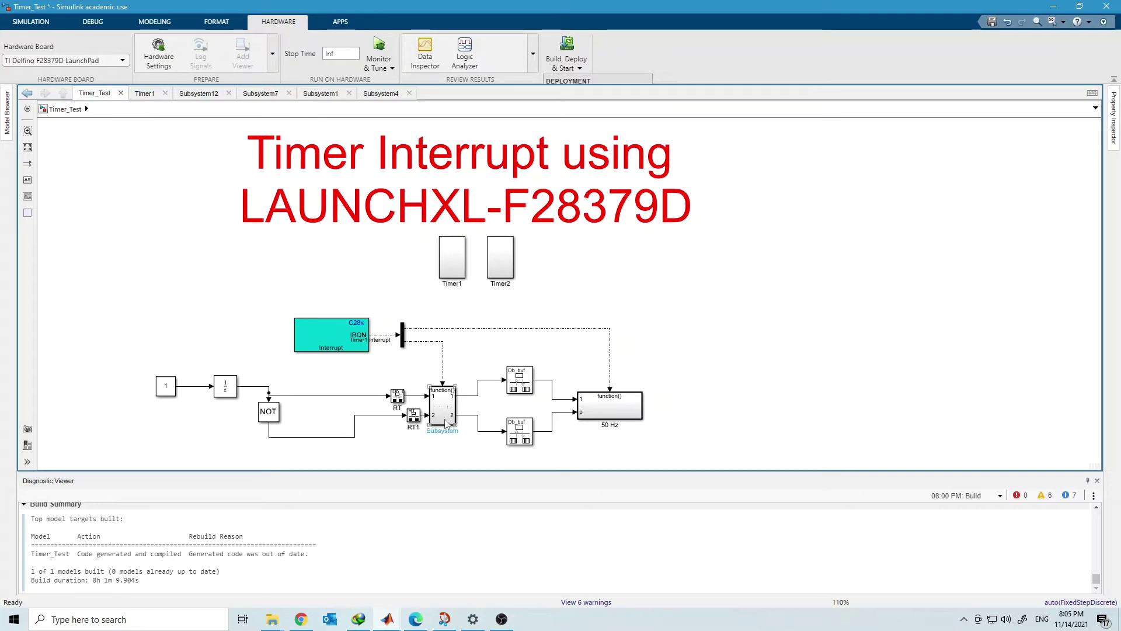
- Line up the RT and RT1 blocks ahead of the Subsystem, then open the Subsystem
left_click_drag(413, 415, 381, 438)
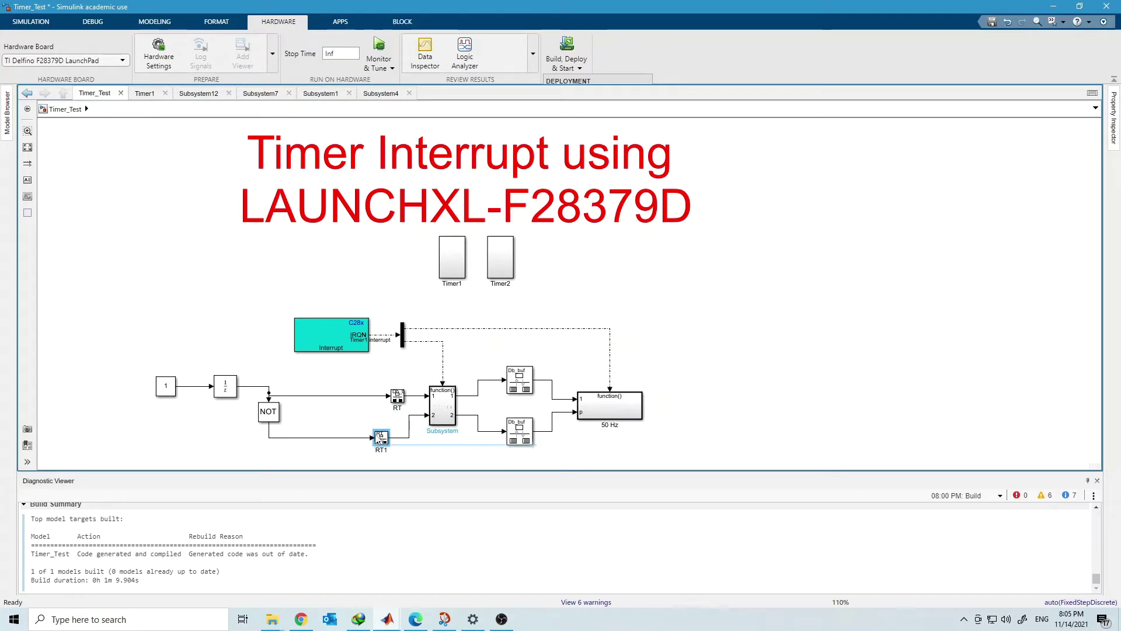
mouse_move(398, 389)
left_mouse_down()
mouse_move(362, 388)
mouse_move(381, 377)
left_mouse_up()
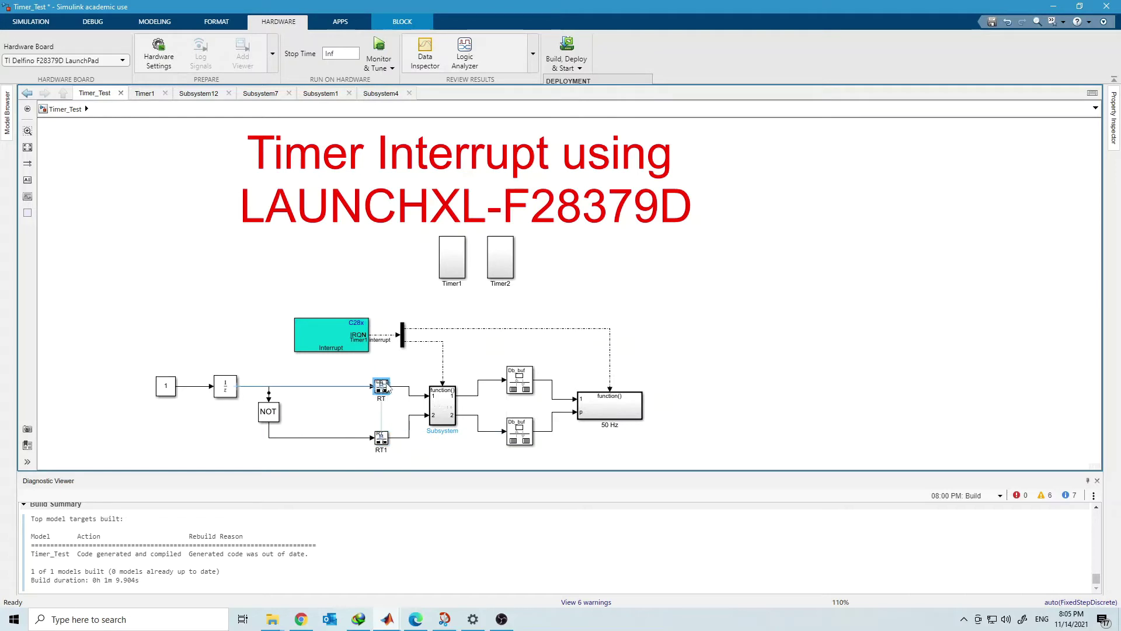
left_click_drag(133, 376, 376, 428)
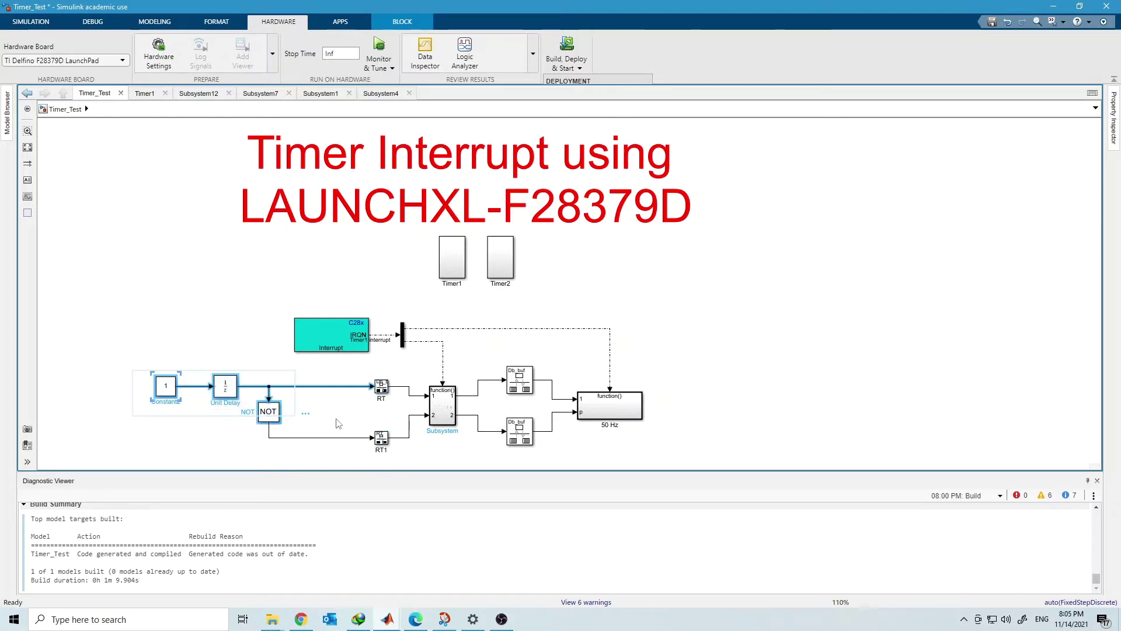
left_click(350, 422)
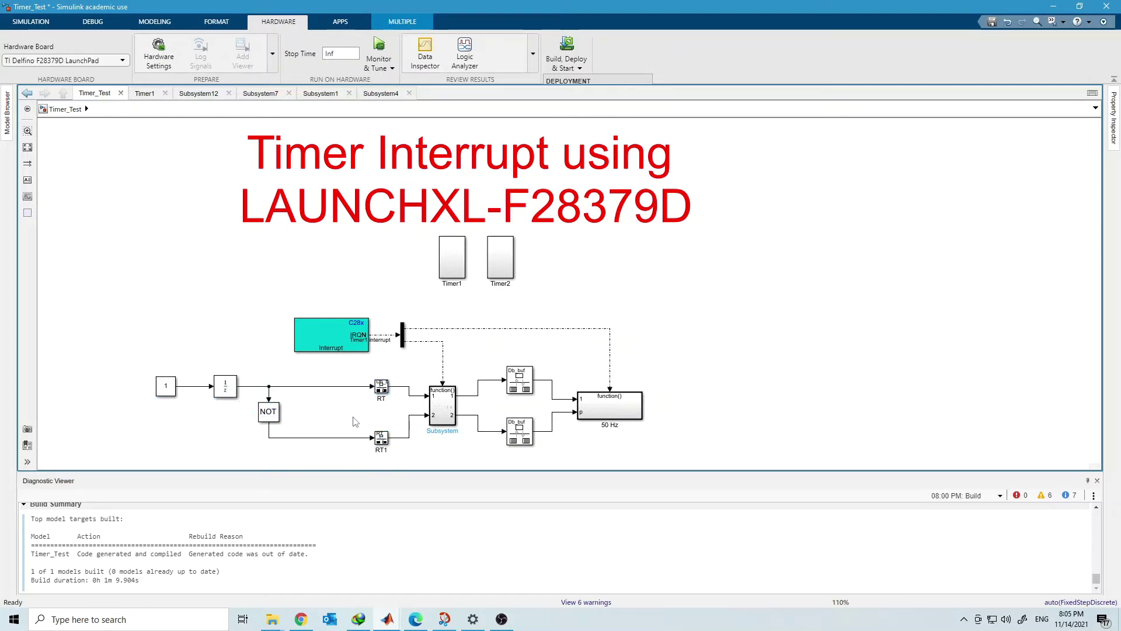
double_click(447, 416)
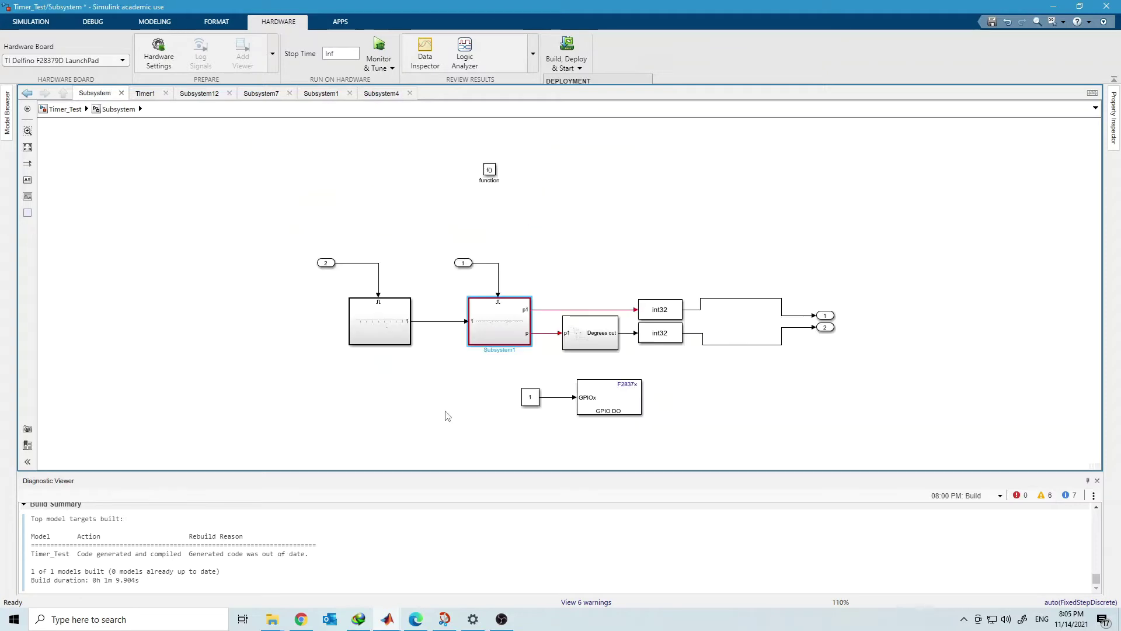
- Confirm the Subsystem's GPIO DO block is set to toggle GPIO139
left_click_drag(295, 244, 756, 349)
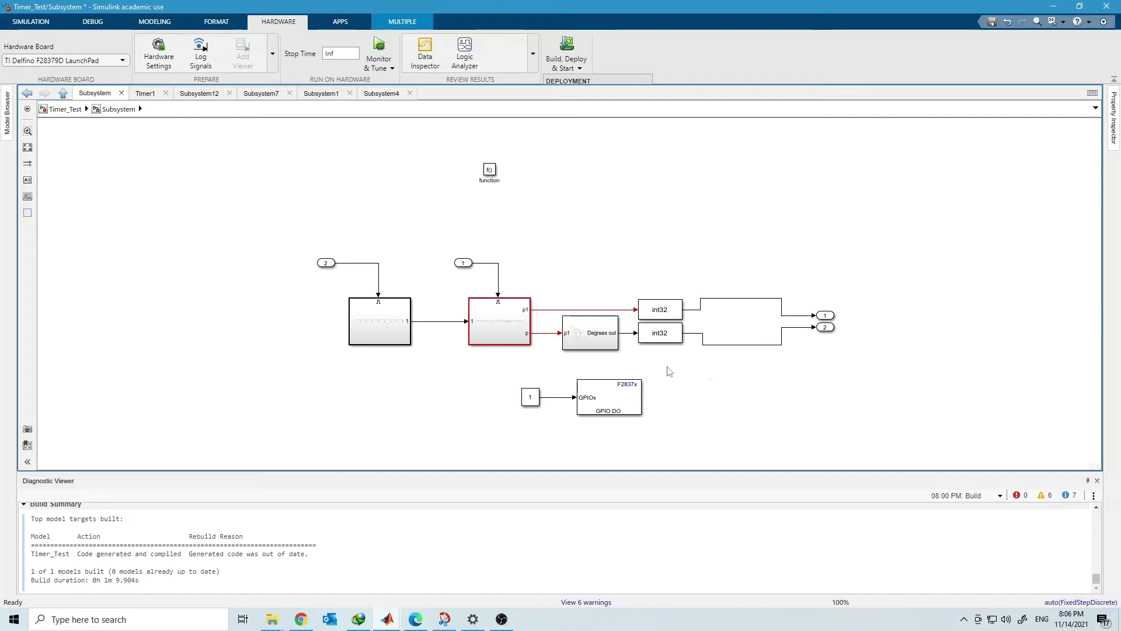
left_click(670, 372)
left_click(580, 408)
double_click(626, 410)
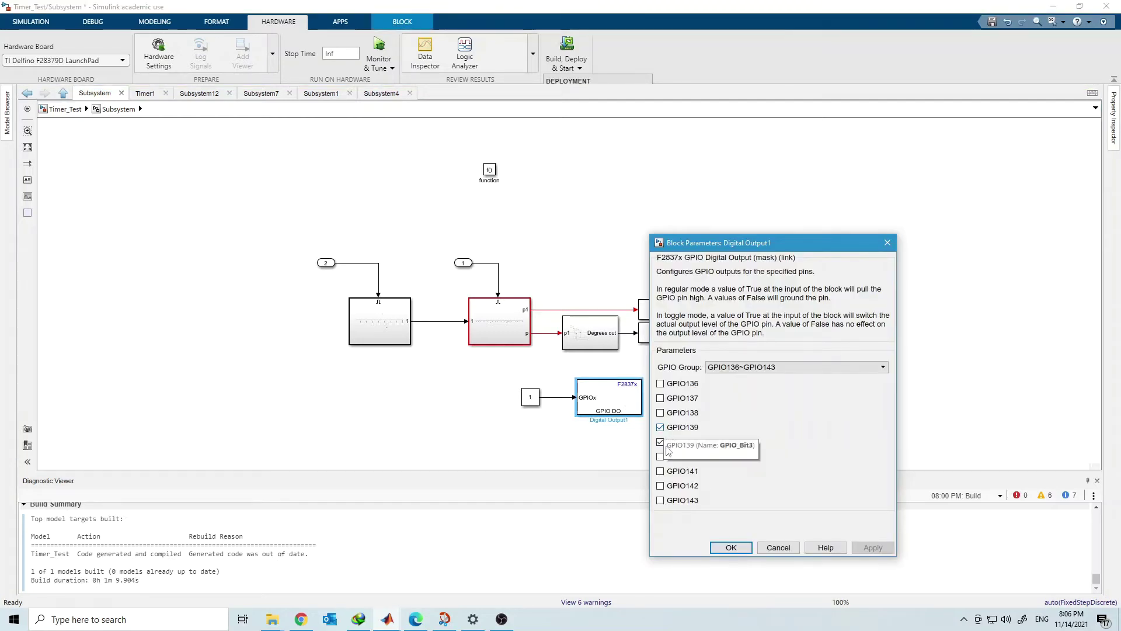
left_click(730, 547)
left_click(703, 438)
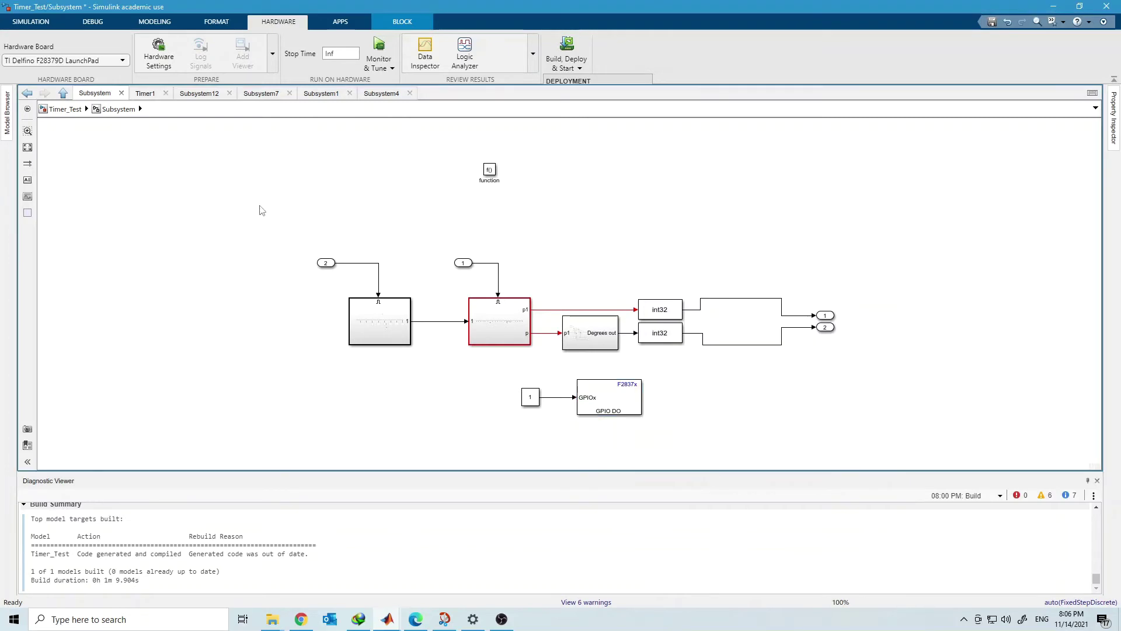
- Open the 50 Hz subsystem and nudge its SCI XMT block slightly right
left_click(66, 110)
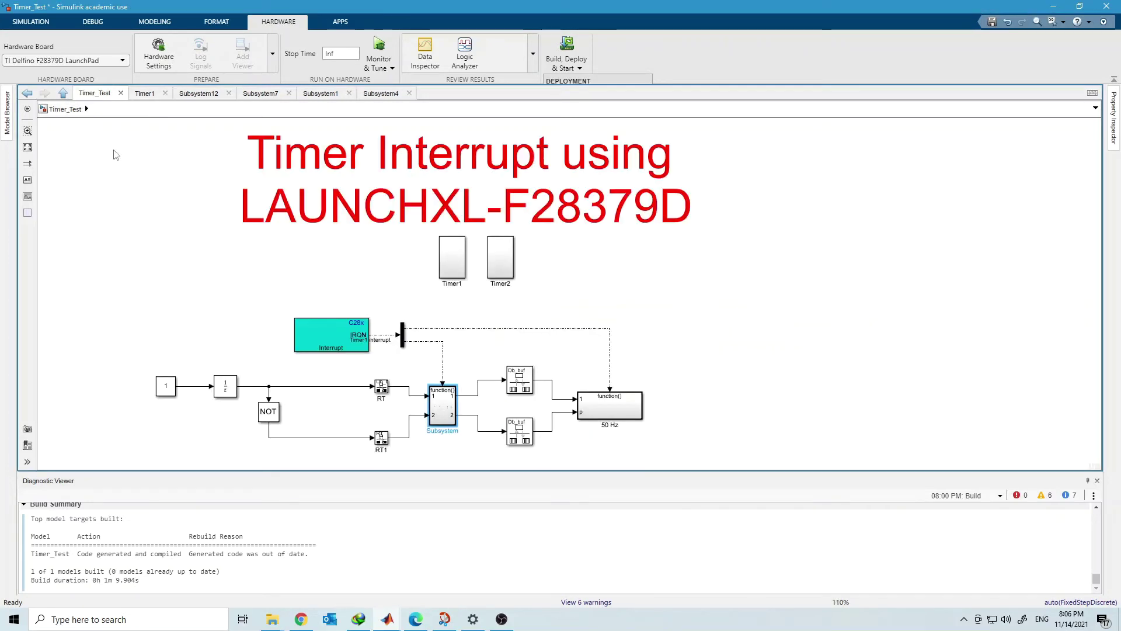
double_click(612, 412)
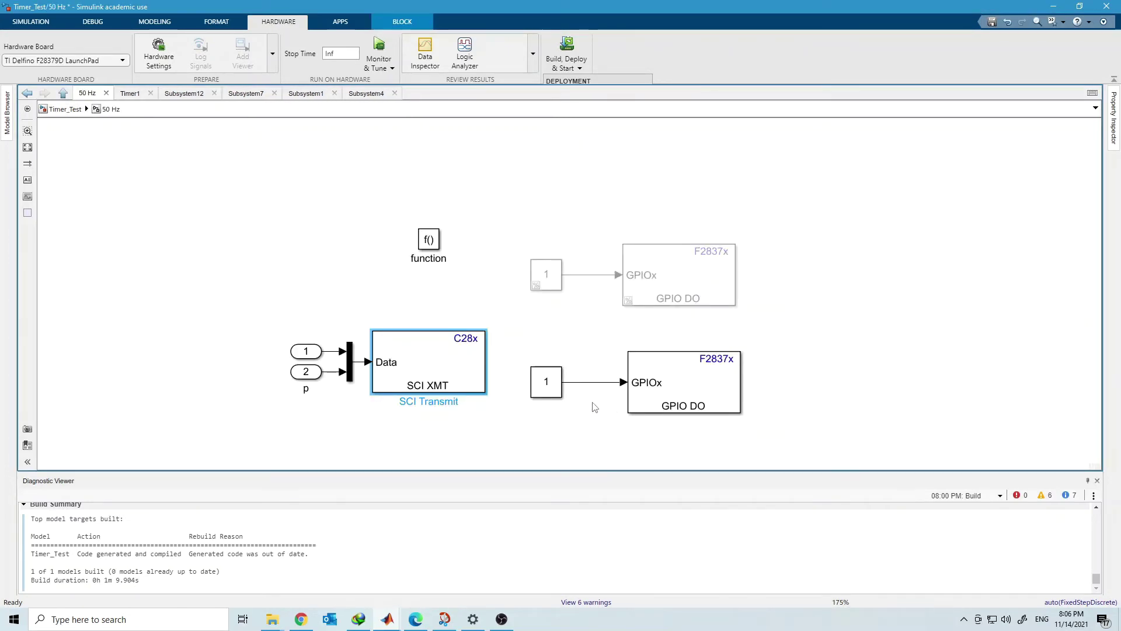
left_click_drag(429, 400, 438, 399)
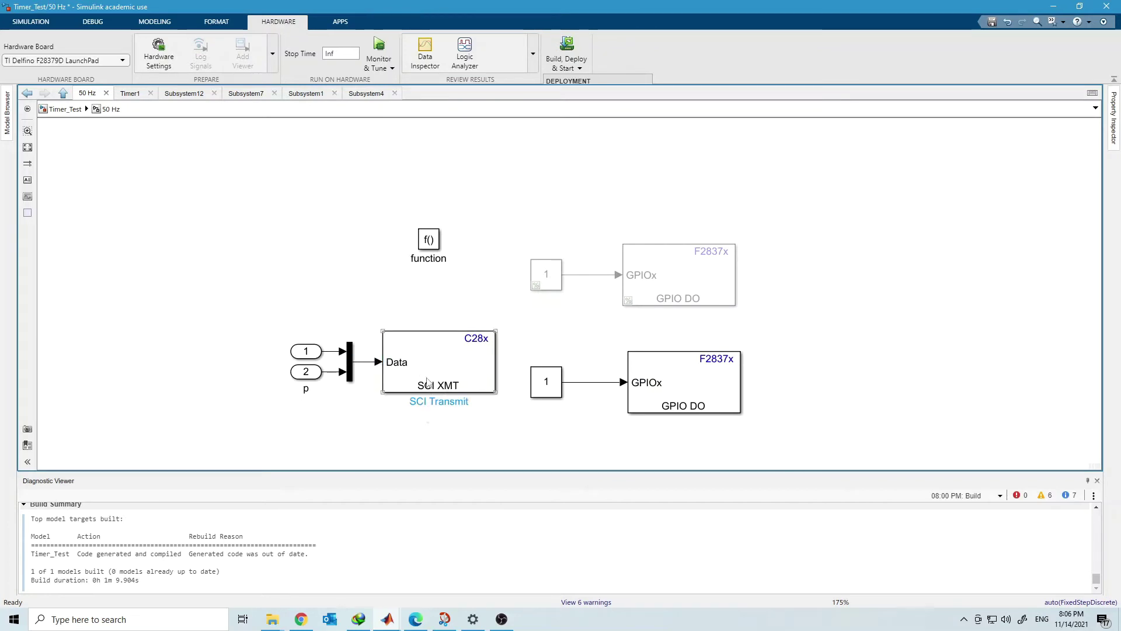
- Confirm the GPIO DO block toggles GPIO95 and return to the top-level Timer_Test model
left_click(548, 382)
double_click(684, 385)
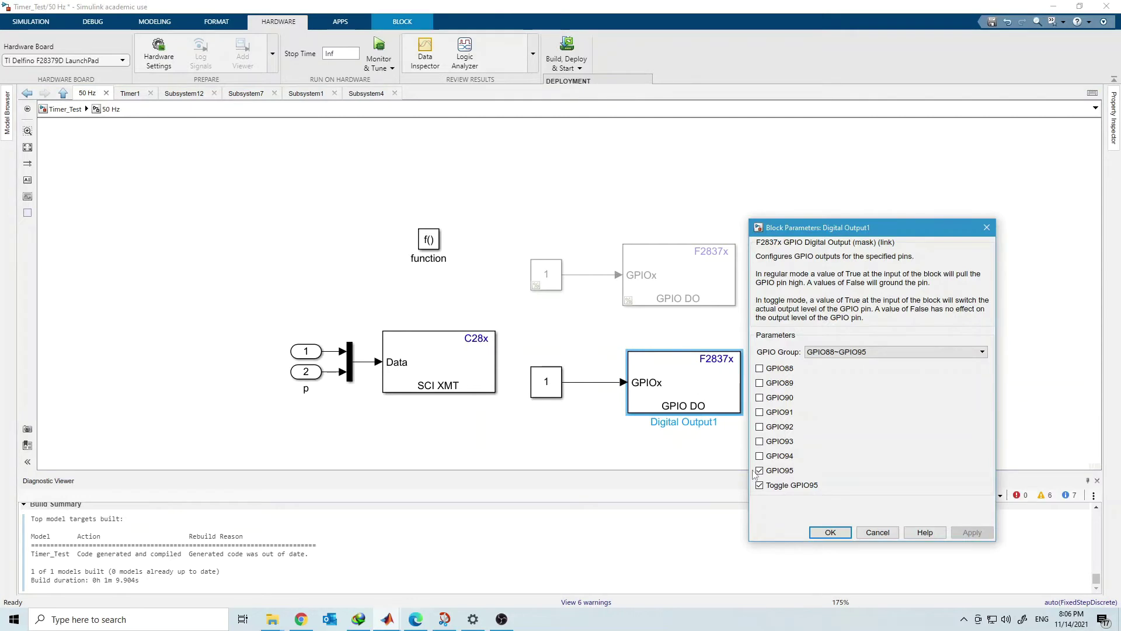
left_click(830, 536)
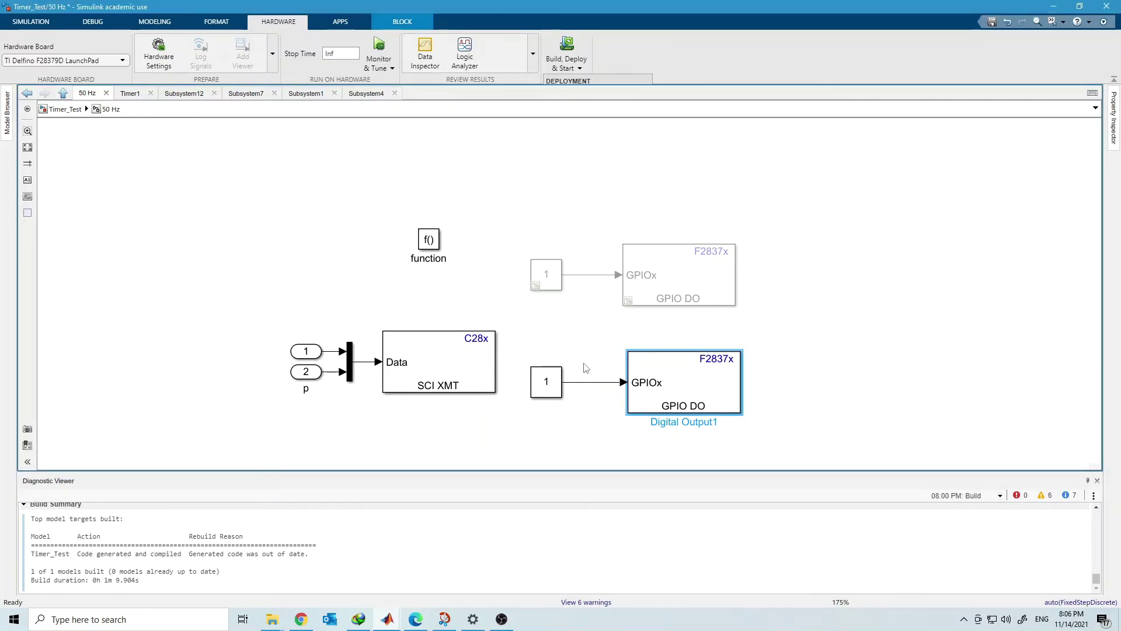
left_click(65, 109)
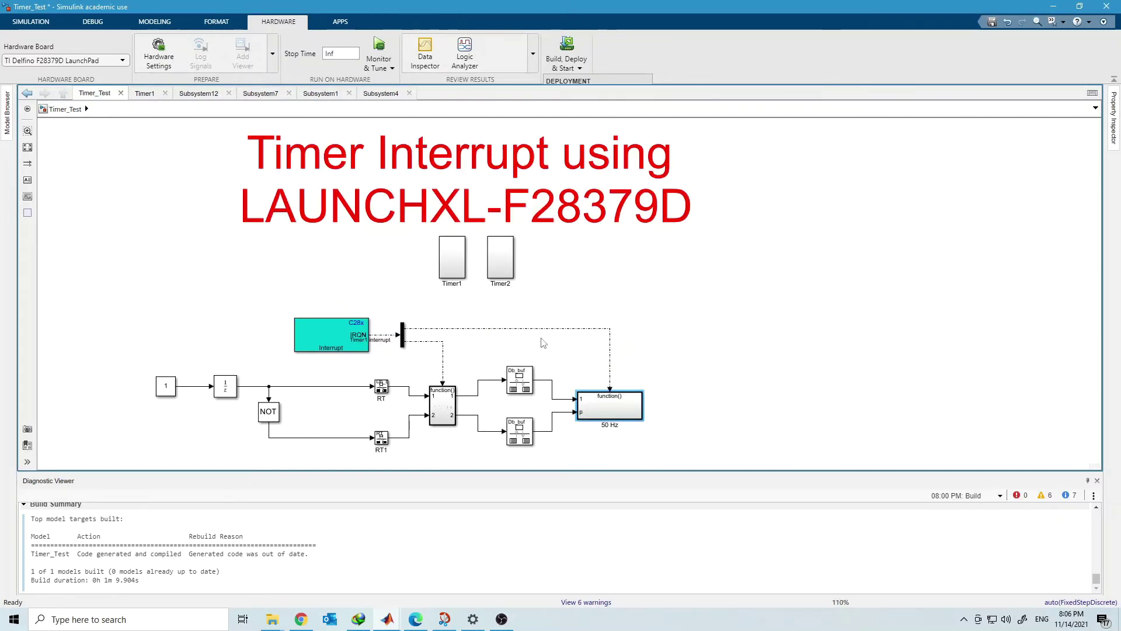
left_click(556, 357)
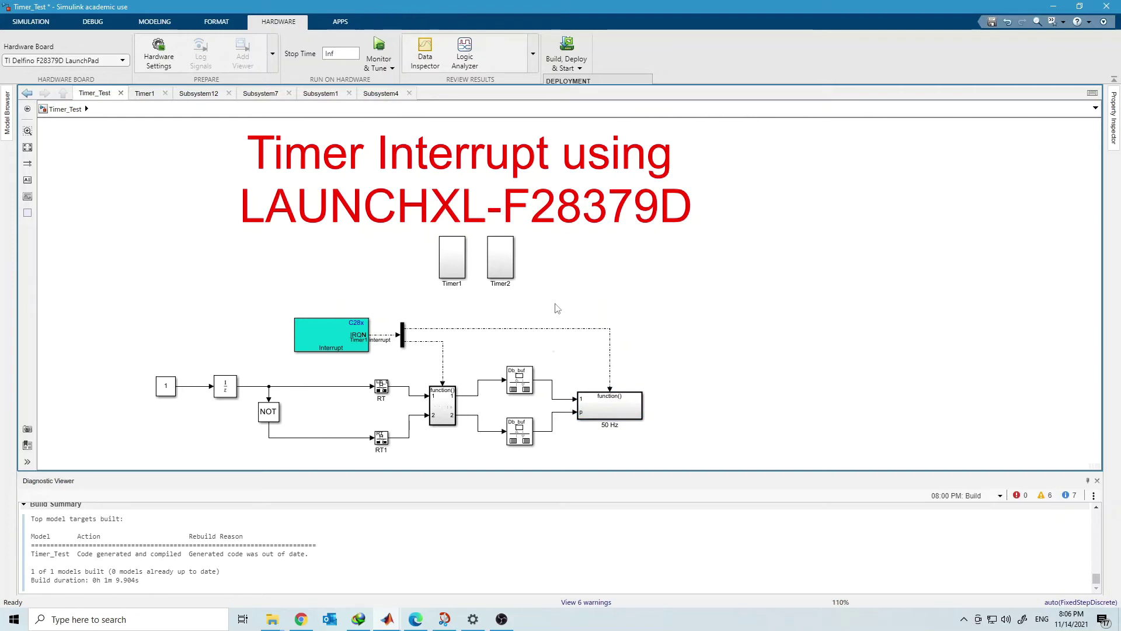